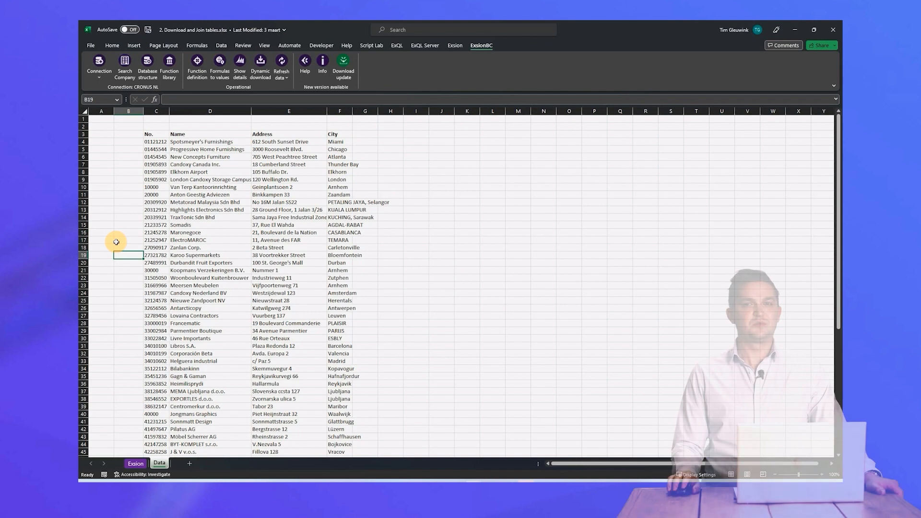
- Add the Cust. Ledger Entry table to the Exsion sheet's Customer download, inner-joining Customer No. to Sell-to Customer No
{"action": "left_click", "coordinate": [137, 465]}
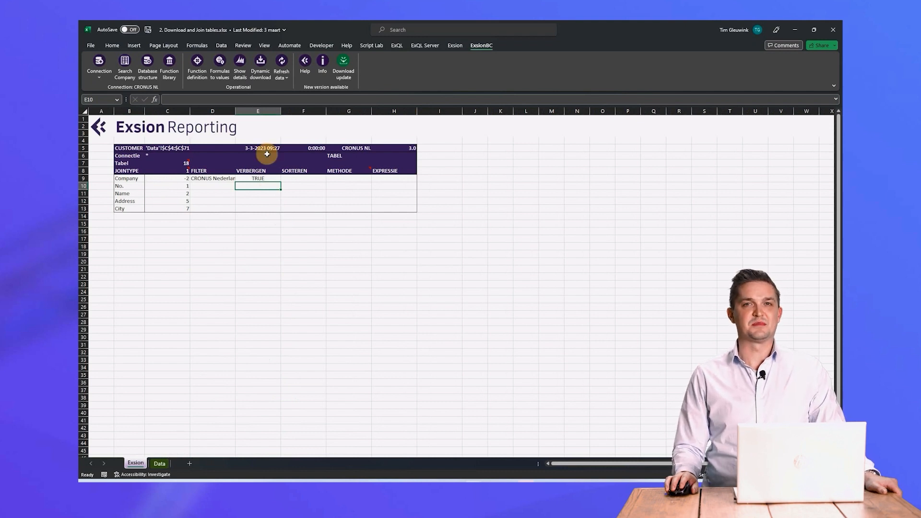
{"action": "left_click", "coordinate": [260, 72]}
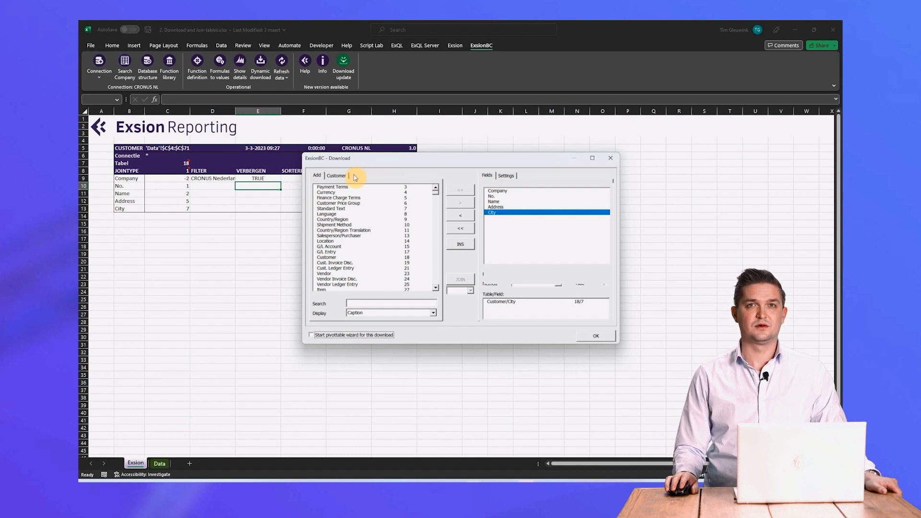
{"action": "double_click", "coordinate": [338, 270]}
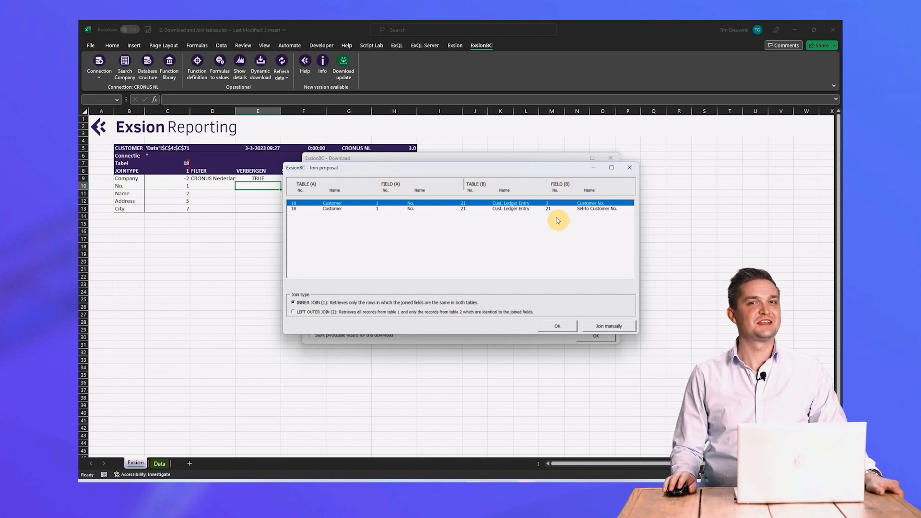
{"action": "left_click", "coordinate": [525, 209]}
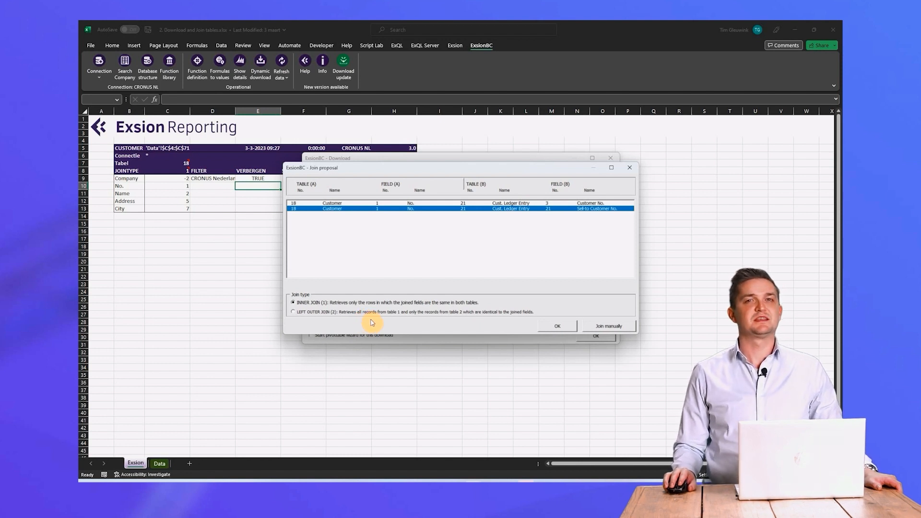
{"action": "left_click", "coordinate": [554, 325]}
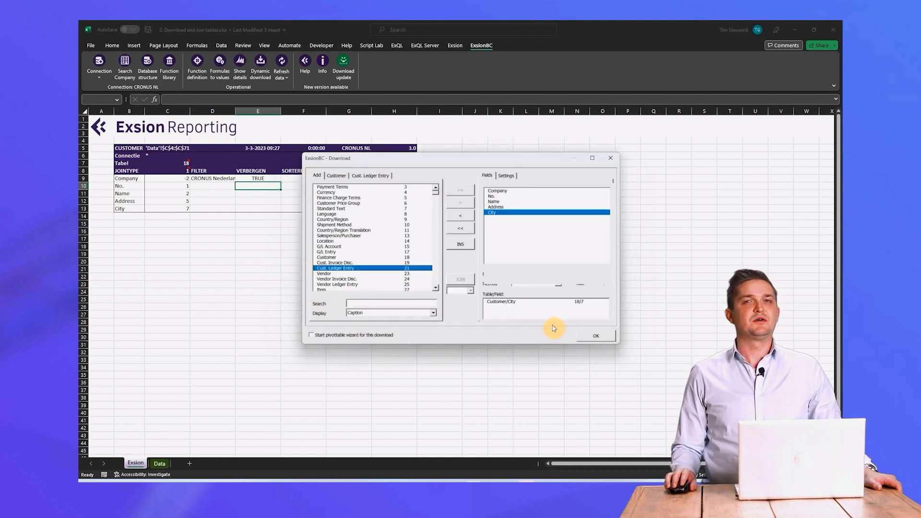
- Add the Document No. and Posting Date fields from Cust. Ledger Entry to the download's field list
{"action": "left_click", "coordinate": [337, 177]}
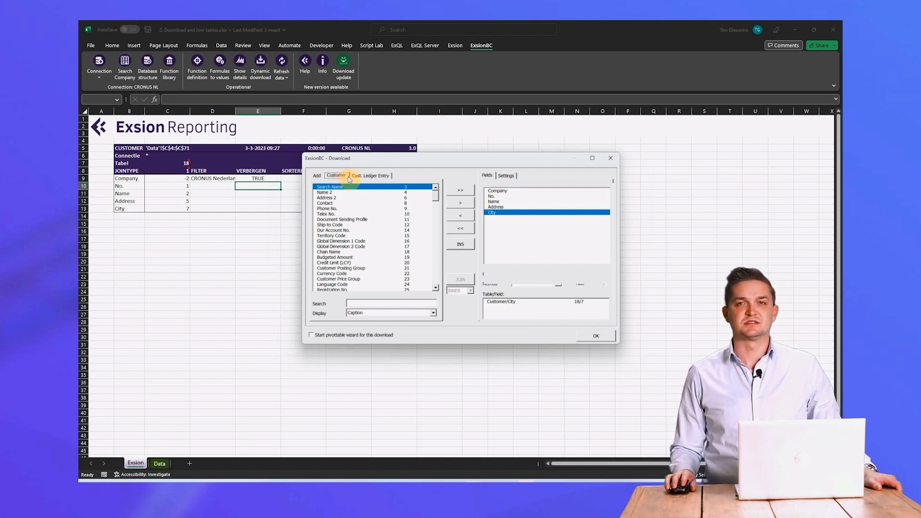
{"action": "left_click", "coordinate": [367, 177]}
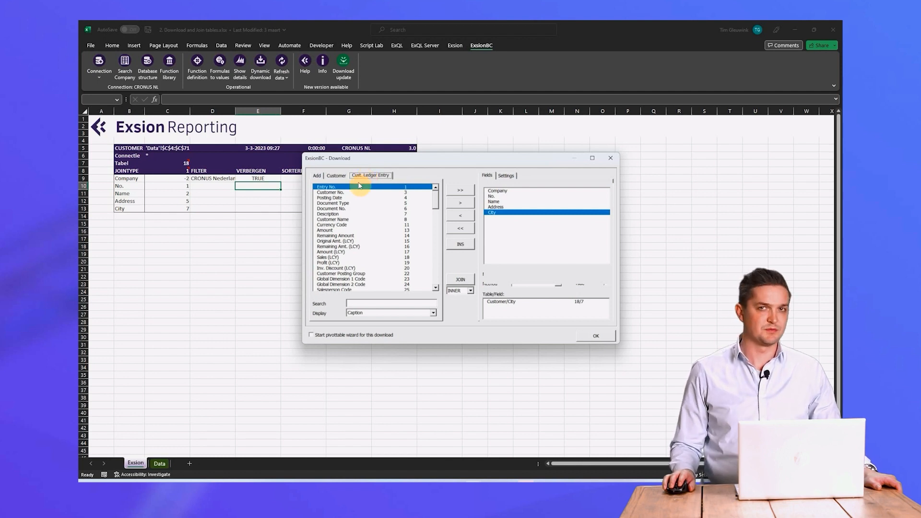
{"action": "double_click", "coordinate": [342, 208]}
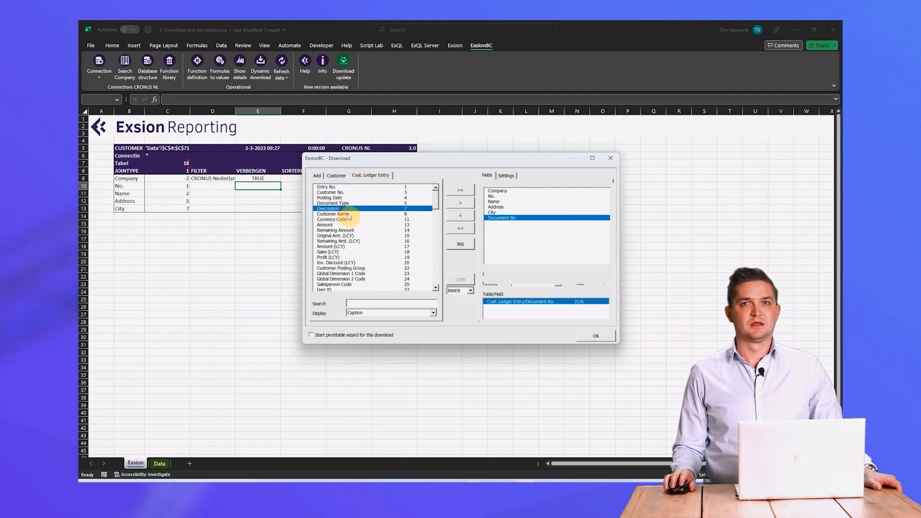
{"action": "double_click", "coordinate": [336, 198]}
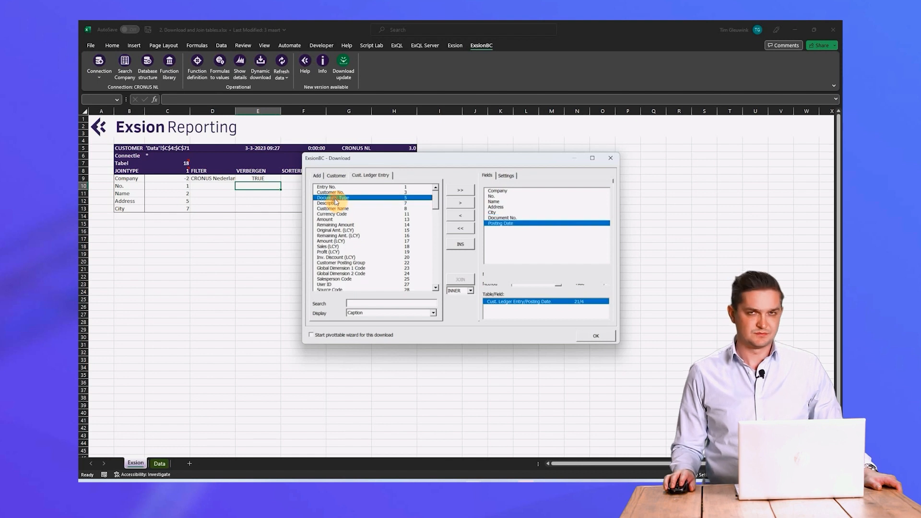
- Add Due Date, Amount (LCY), Remaining Amt. (LCY) and Open from Cust. Ledger Entry, and apply the download definition
{"action": "left_click", "coordinate": [436, 288]}
{"action": "left_click", "coordinate": [435, 288]}
{"action": "left_click", "coordinate": [435, 288]}
{"action": "left_click", "coordinate": [408, 290]}
{"action": "left_click", "coordinate": [435, 289]}
{"action": "left_click", "coordinate": [436, 288]}
{"action": "left_click", "coordinate": [436, 288]}
{"action": "left_click", "coordinate": [436, 288]}
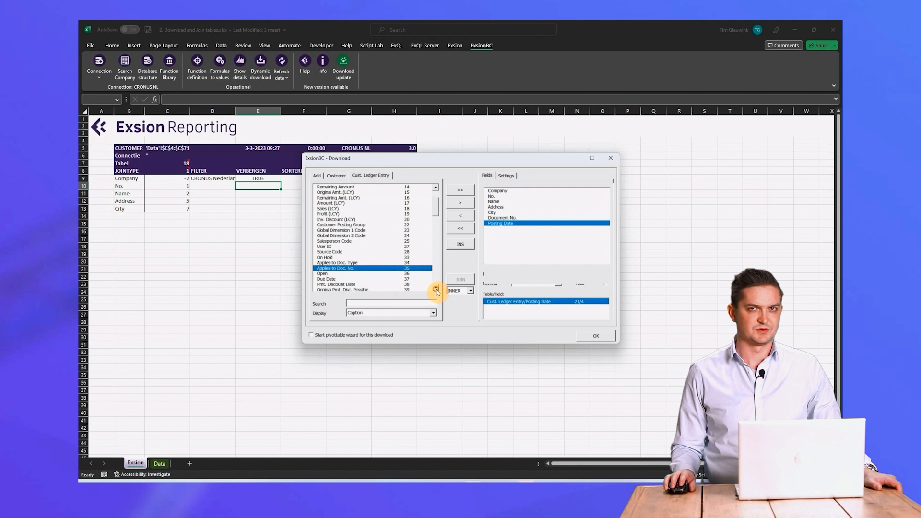
{"action": "double_click", "coordinate": [335, 280]}
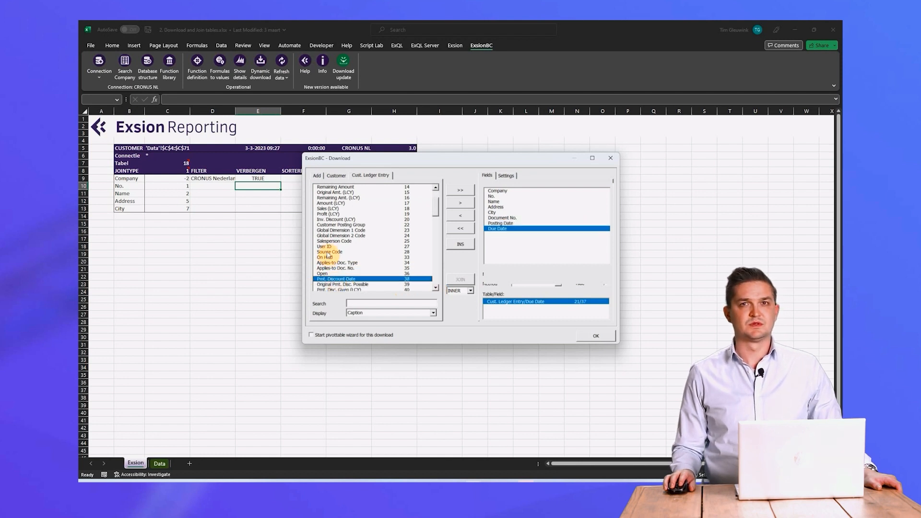
{"action": "double_click", "coordinate": [331, 203]}
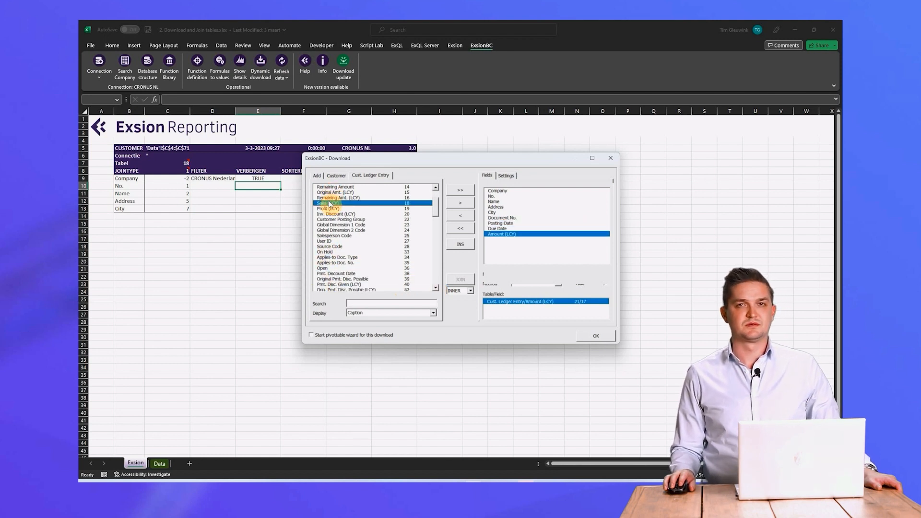
{"action": "double_click", "coordinate": [330, 199]}
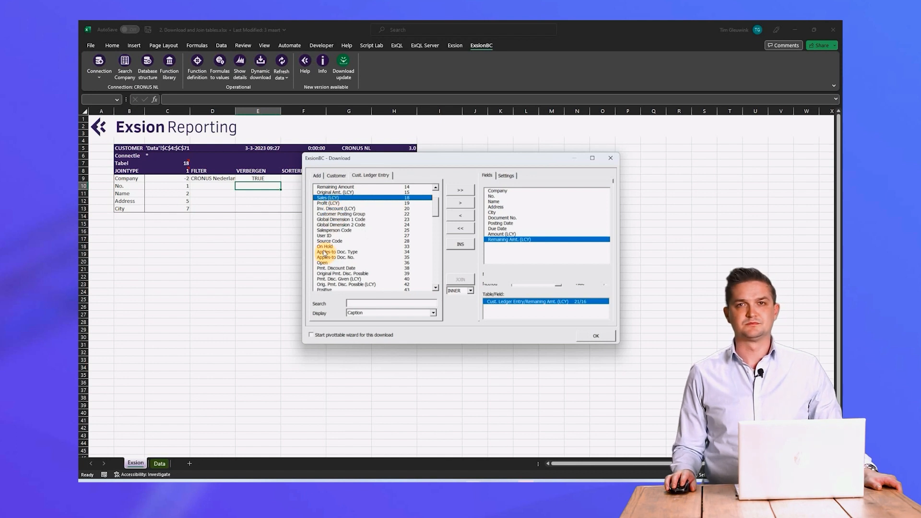
{"action": "double_click", "coordinate": [324, 263]}
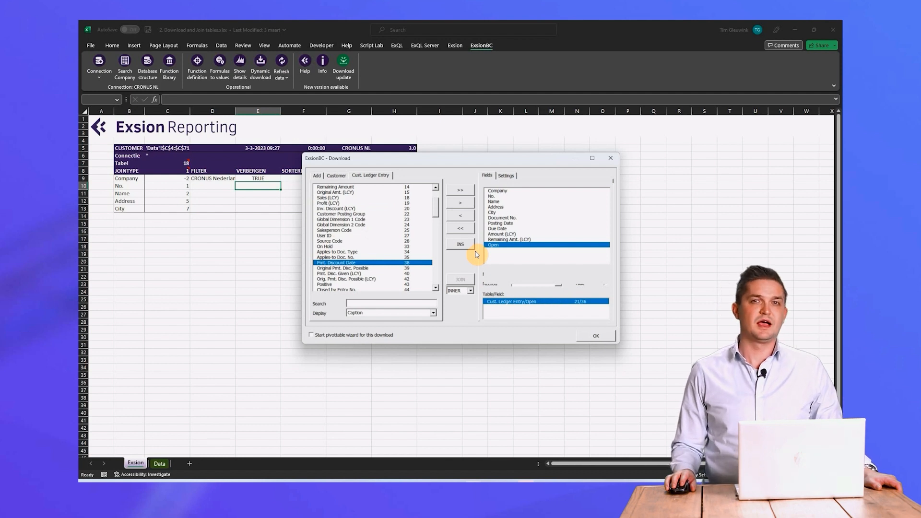
{"action": "left_click", "coordinate": [596, 336]}
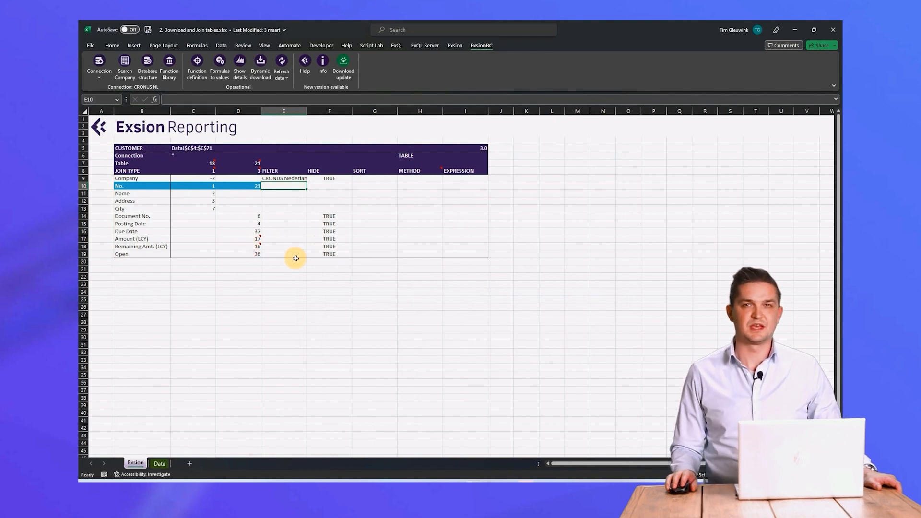
- Clear the Hide values for Document No. through Open, and set the filter for Open to TRUE
{"action": "left_click_drag", "start_coordinate": [329, 216], "coordinate": [329, 252]}
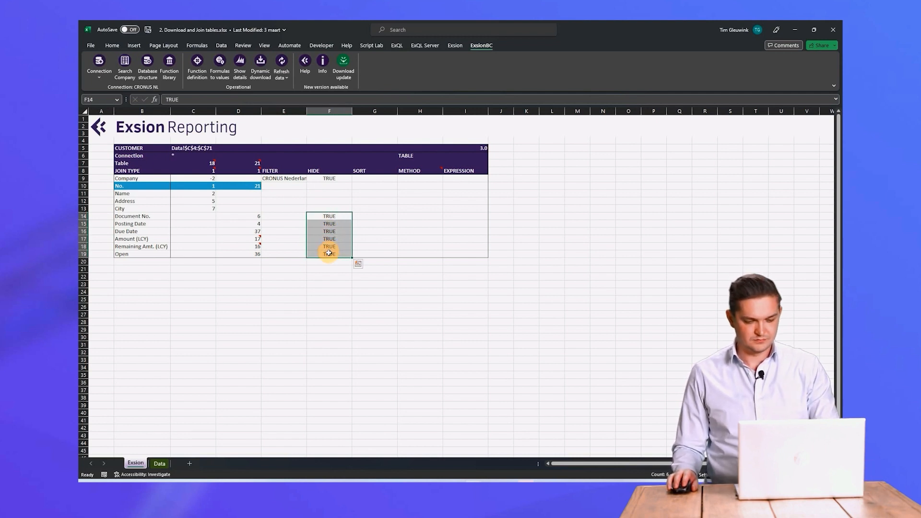
{"action": "key", "text": "Delete"}
{"action": "left_click", "coordinate": [293, 252]}
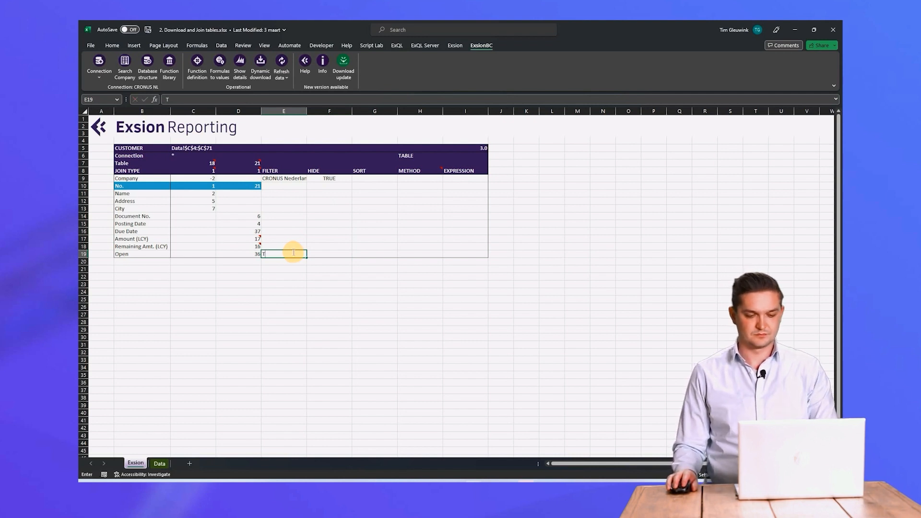
{"action": "left_click", "coordinate": [330, 264]}
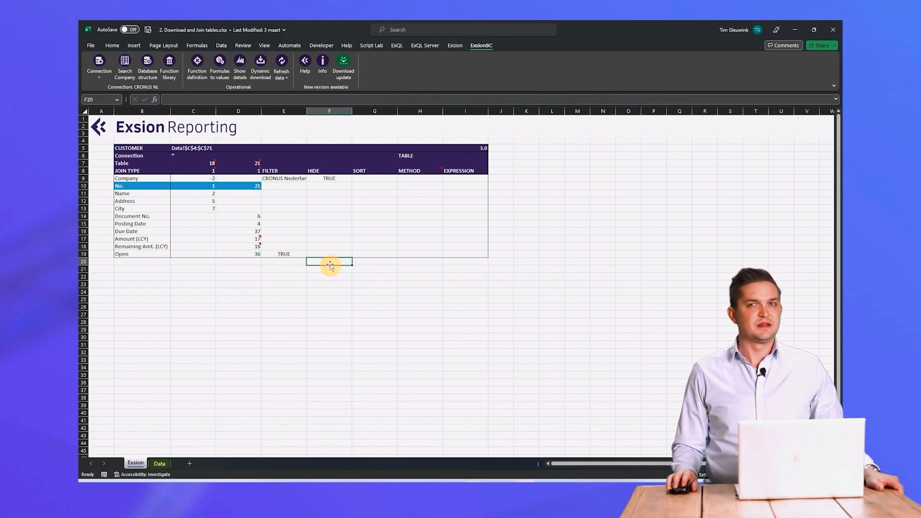
- Refresh the joined customer and ledger entry data, and open the Data sheet
{"action": "left_click", "coordinate": [327, 253]}
{"action": "left_click", "coordinate": [290, 67]}
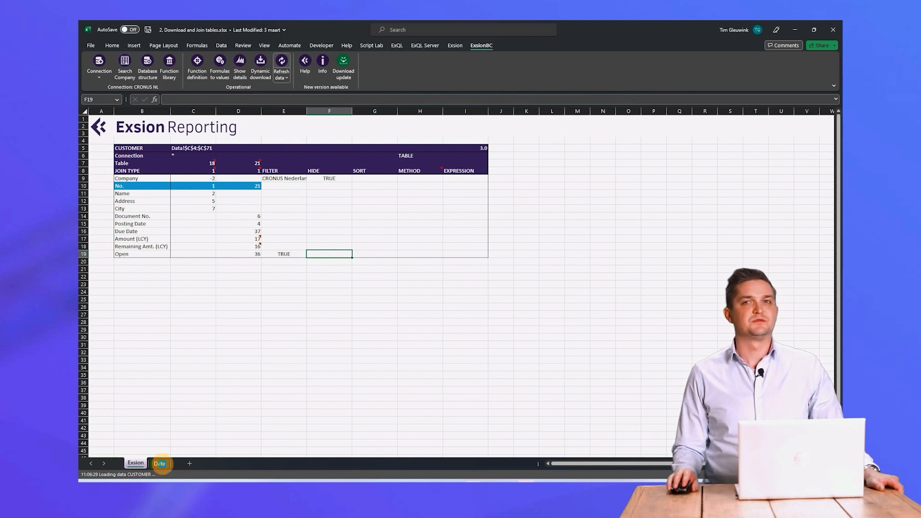
{"action": "left_click", "coordinate": [159, 464]}
- Examine the customer columns and each added ledger entry column, from Document No. to Open, on the Data sheet
{"action": "left_click_drag", "start_coordinate": [162, 131], "coordinate": [340, 232]}
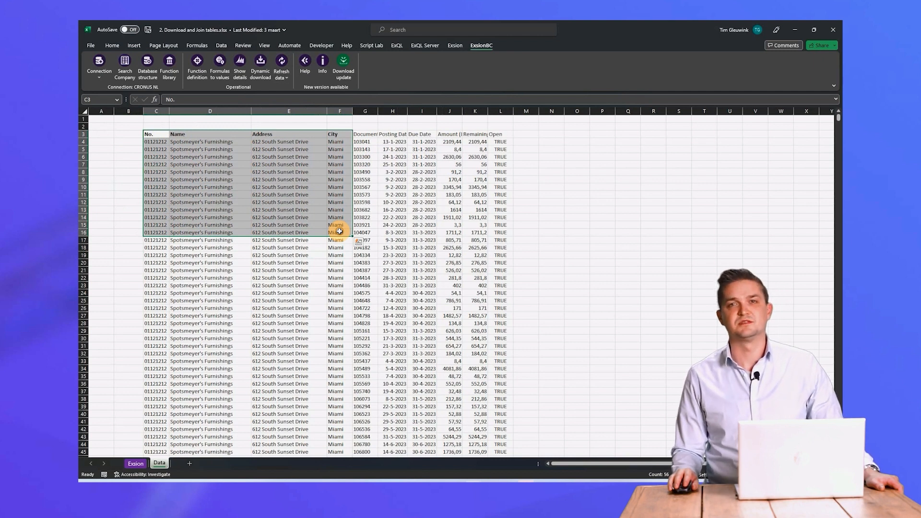
{"action": "left_click", "coordinate": [369, 107]}
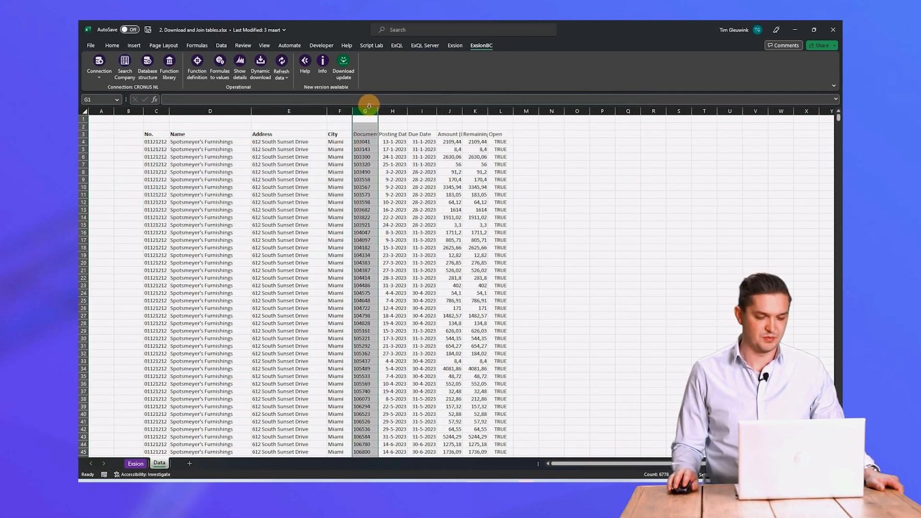
{"action": "left_click", "coordinate": [394, 107]}
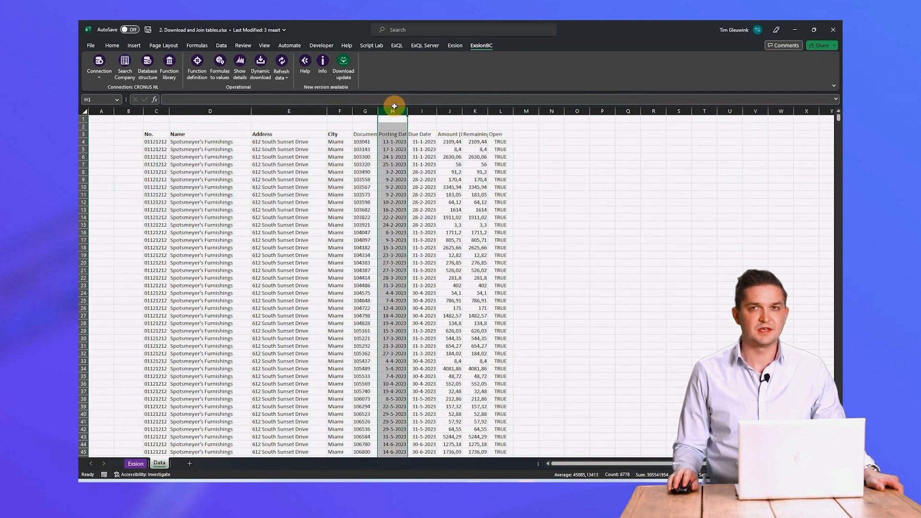
{"action": "left_click", "coordinate": [422, 111]}
{"action": "left_click", "coordinate": [451, 111]}
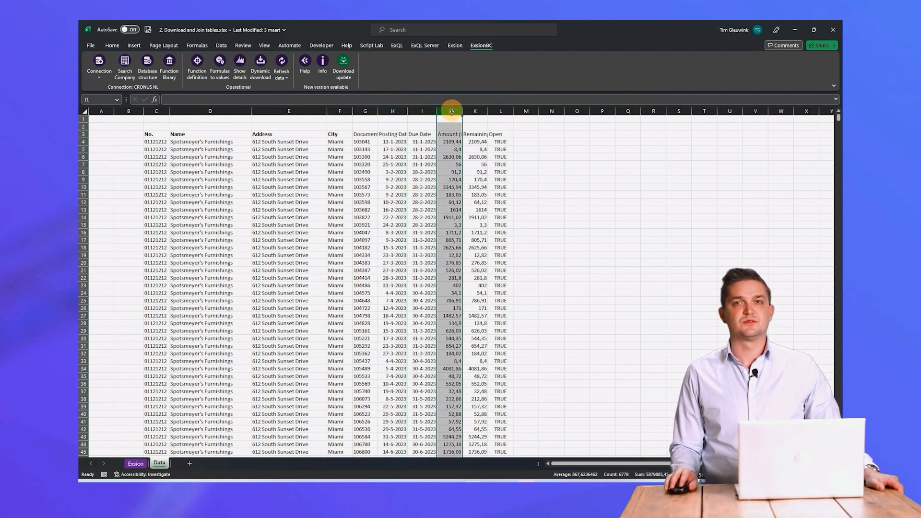
{"action": "left_click", "coordinate": [476, 112]}
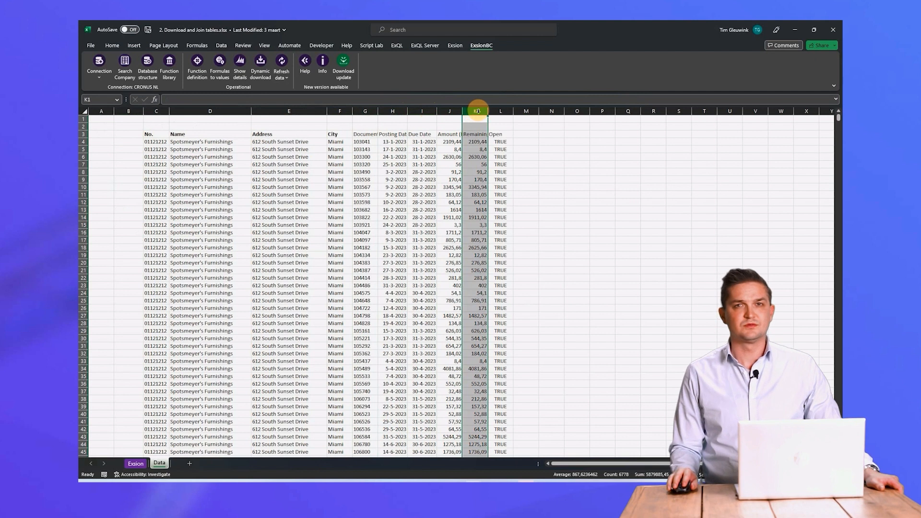
{"action": "left_click", "coordinate": [501, 111]}
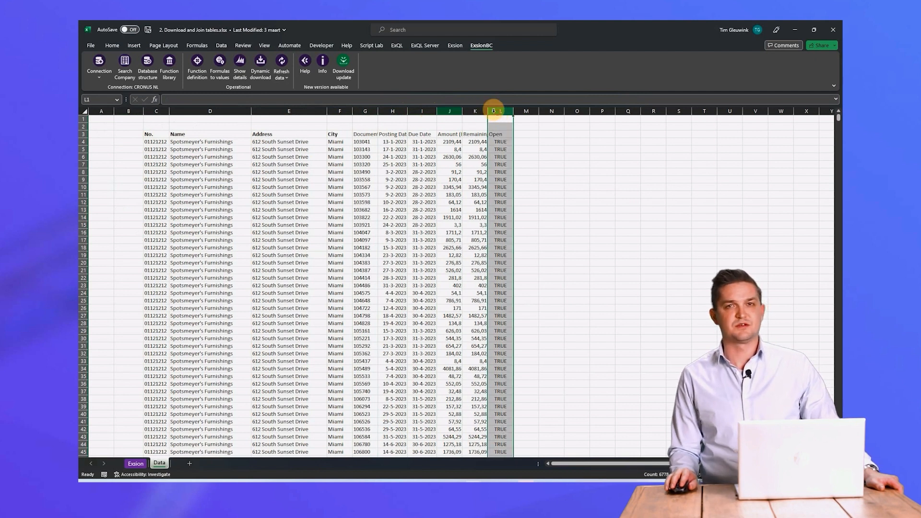
- Select columns G through L, covering the ledger entry fields from Document No. to Open
{"action": "left_click", "coordinate": [363, 112]}
{"action": "left_click_drag", "start_coordinate": [363, 112], "coordinate": [492, 112]}
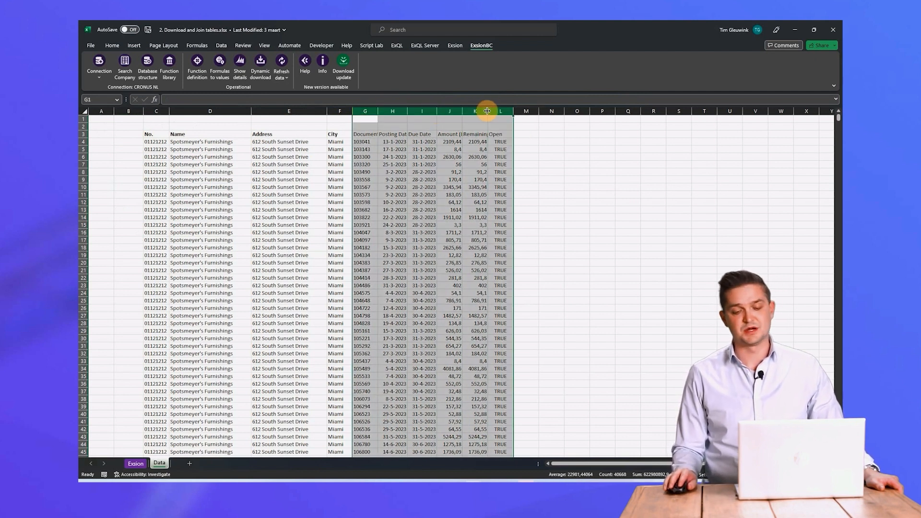